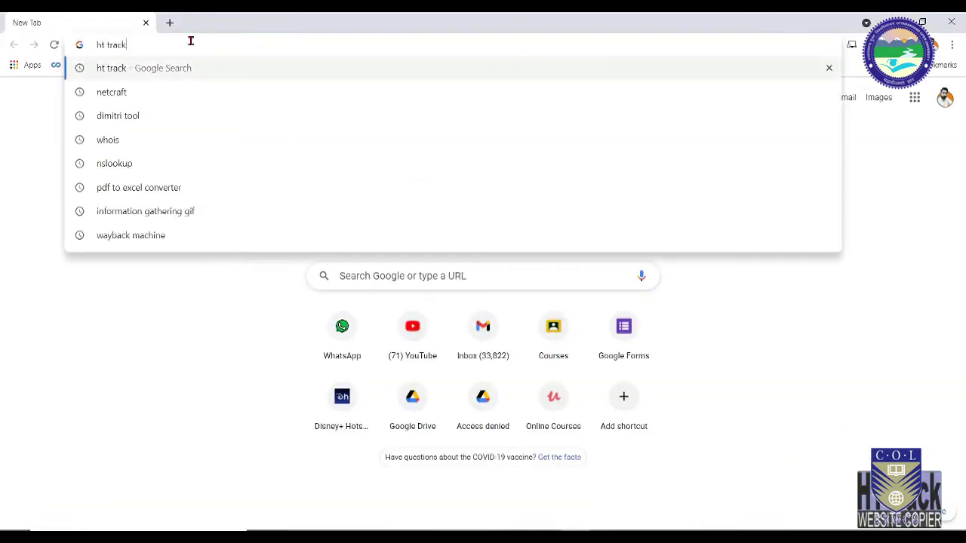
- Search Google for "ht track" and open the HTTrack Website Copier home page to read its description
key(Return)
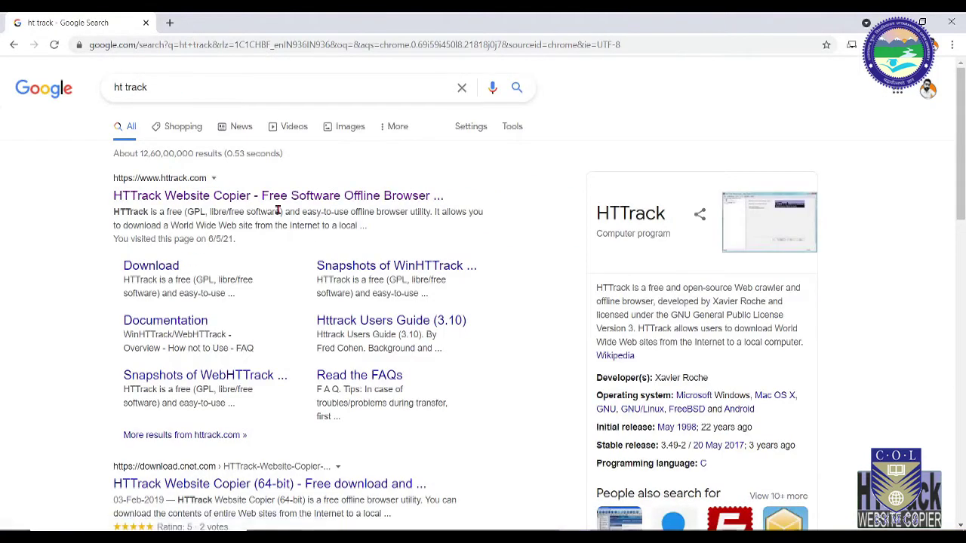
drag(596, 287, 806, 350)
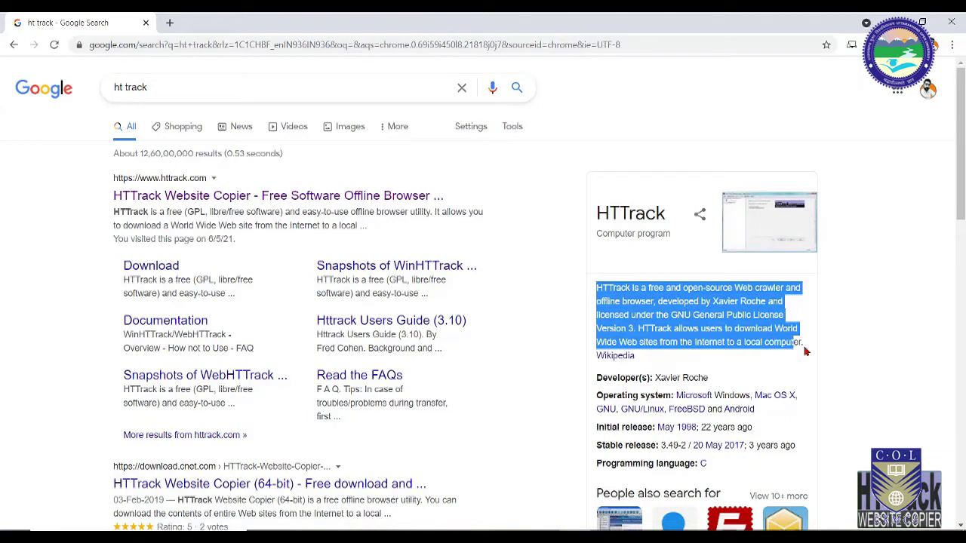
click(227, 198)
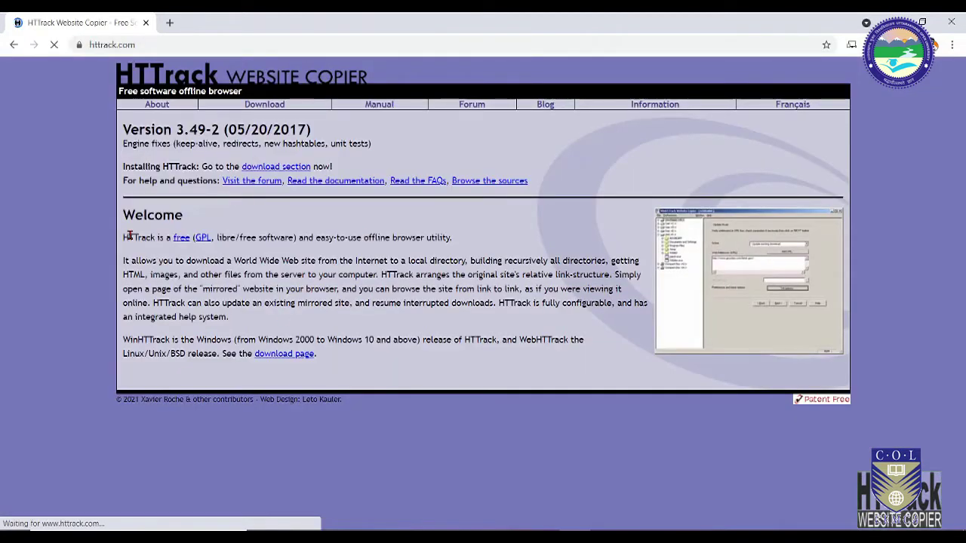
drag(122, 263, 583, 324)
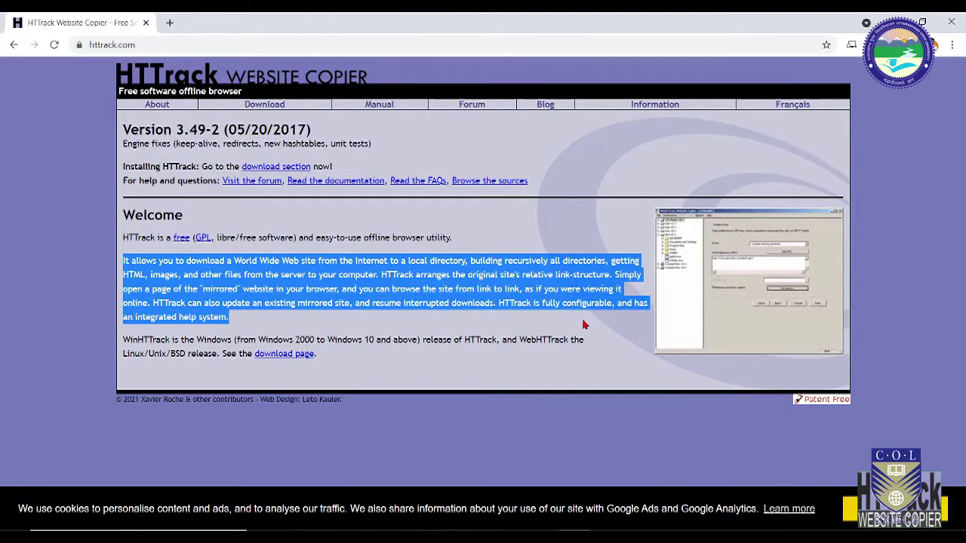
click(379, 375)
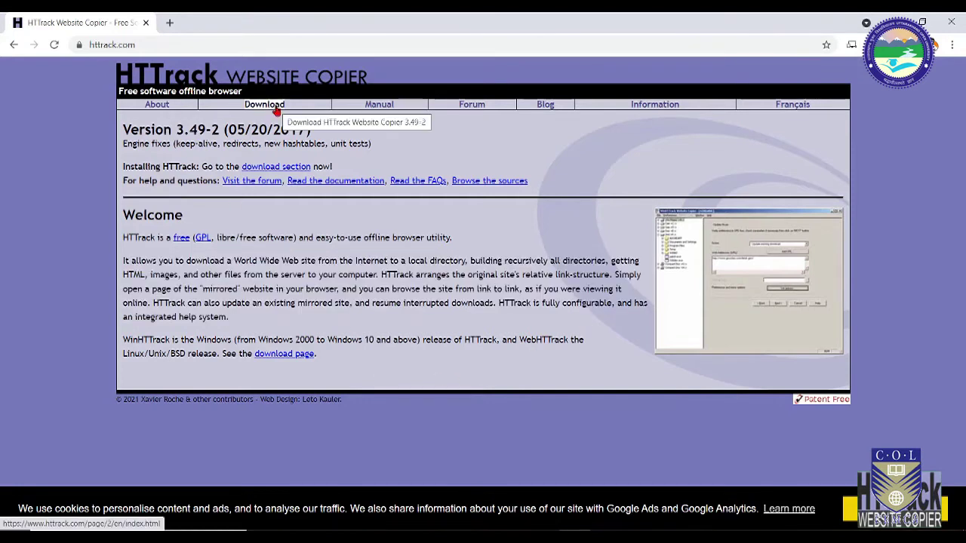
- Open HTTrack's download page and review the Windows, Linux and previous-release packages offered
click(277, 110)
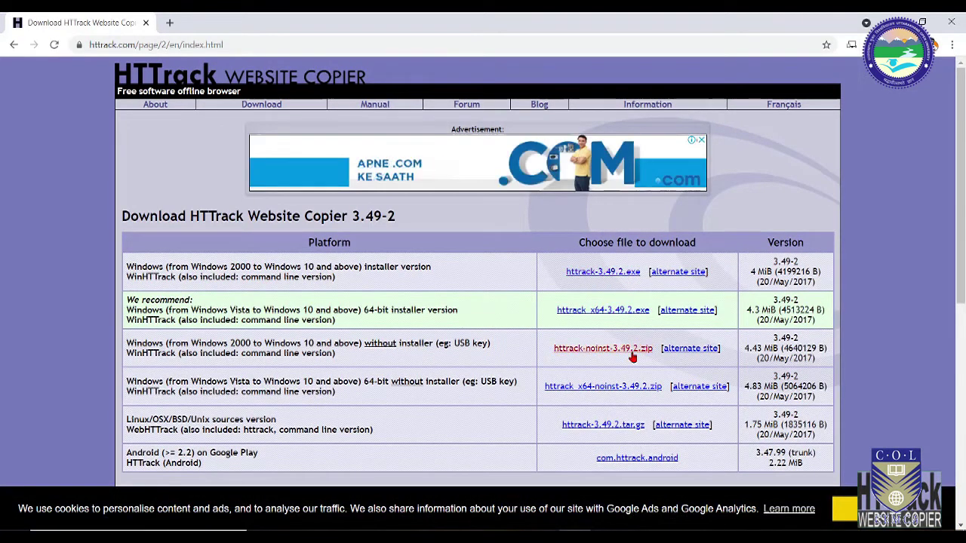
scroll(314, 330, down, 4)
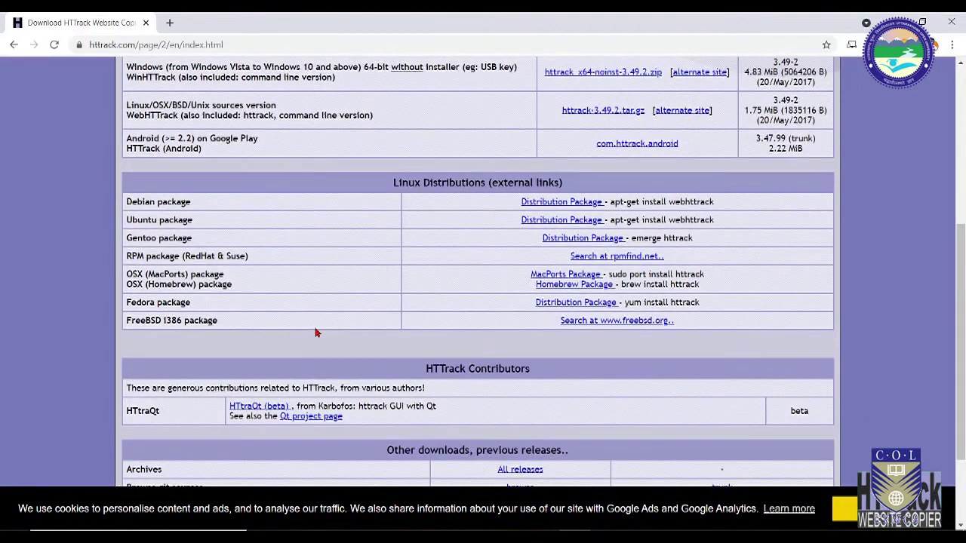
scroll(478, 387, down, 2)
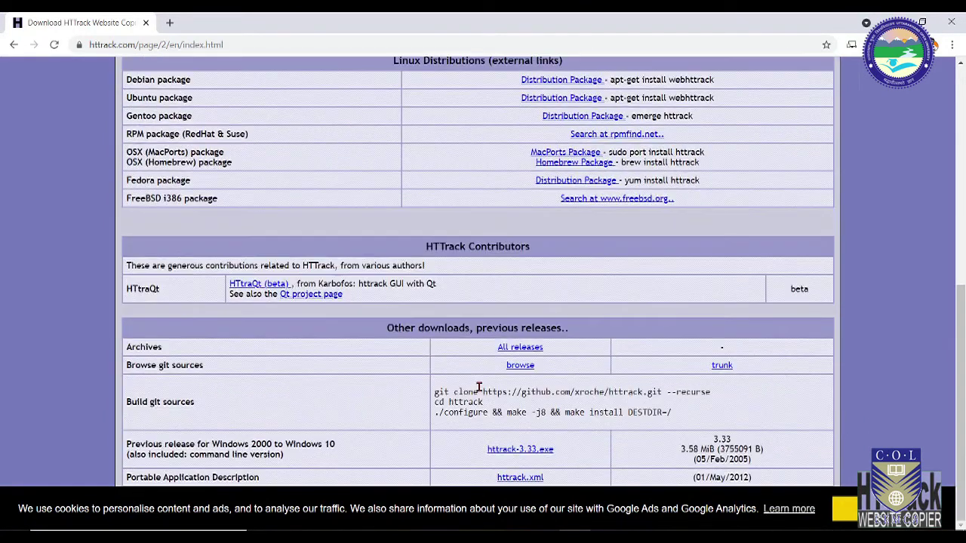
scroll(469, 378, up, 6)
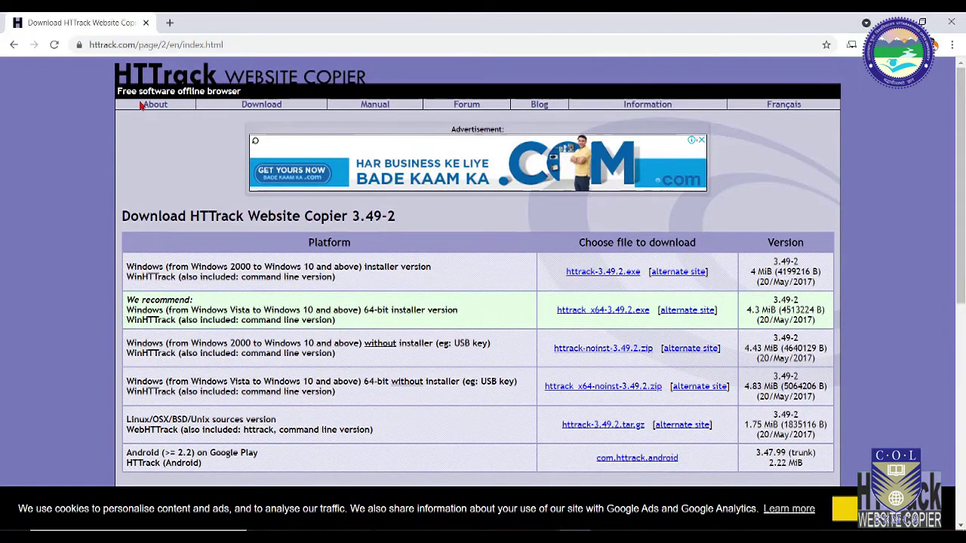
- Open the WinHTTrack snapshots page and examine the example screens from project naming through to the finished mirror
click(143, 106)
click(263, 173)
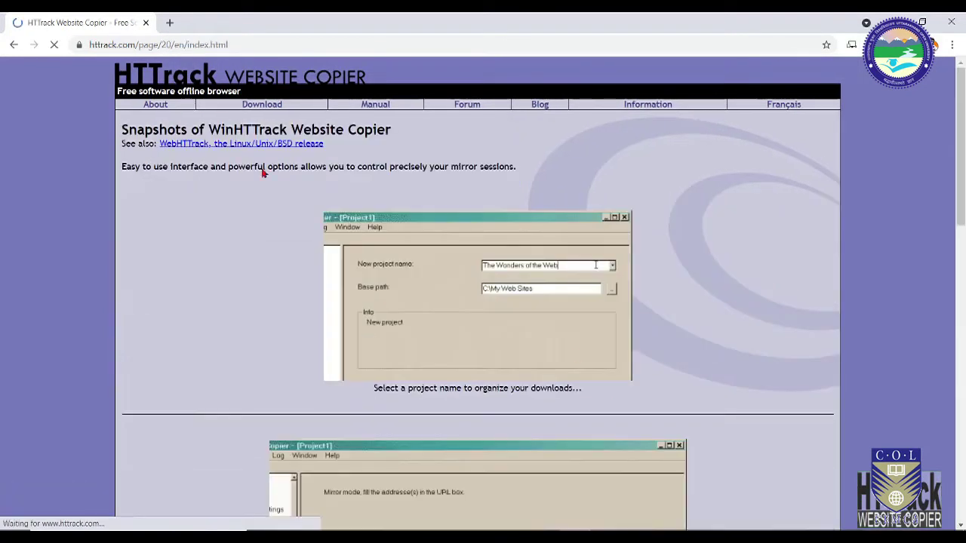
scroll(507, 310, down, 1)
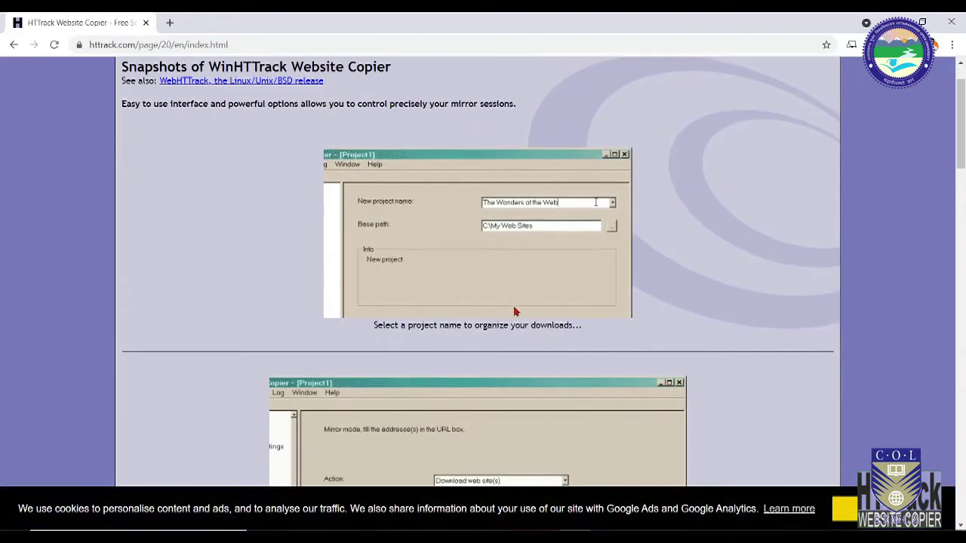
scroll(514, 311, down, 5)
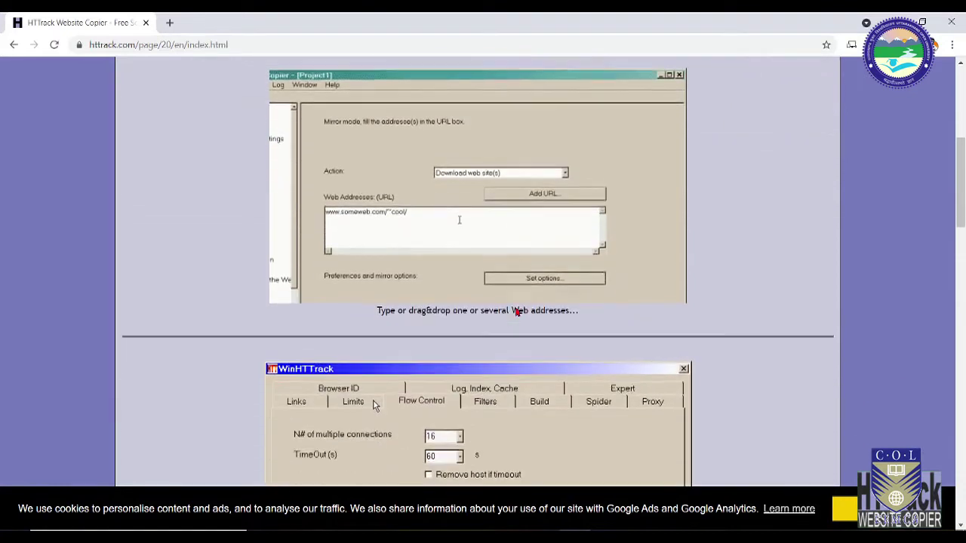
scroll(518, 312, down, 3)
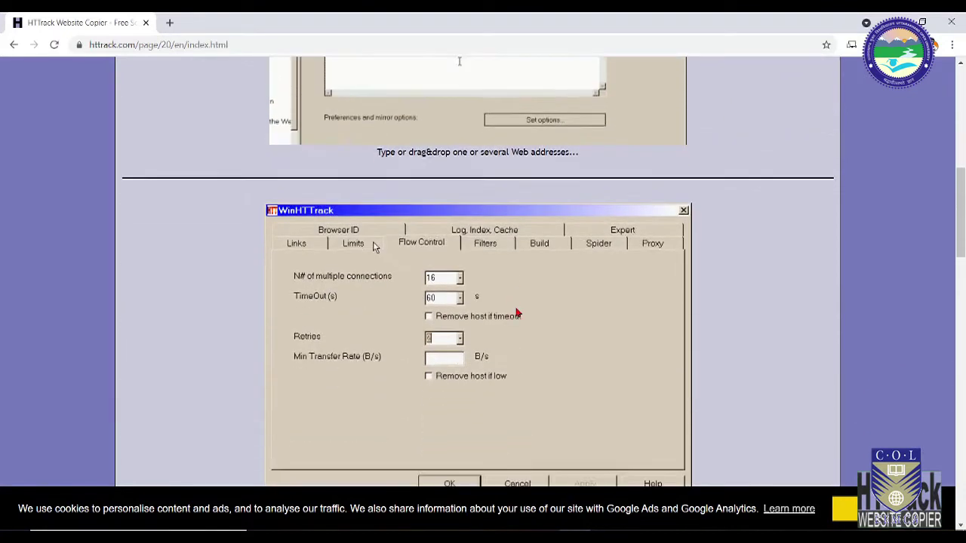
scroll(518, 312, down, 1)
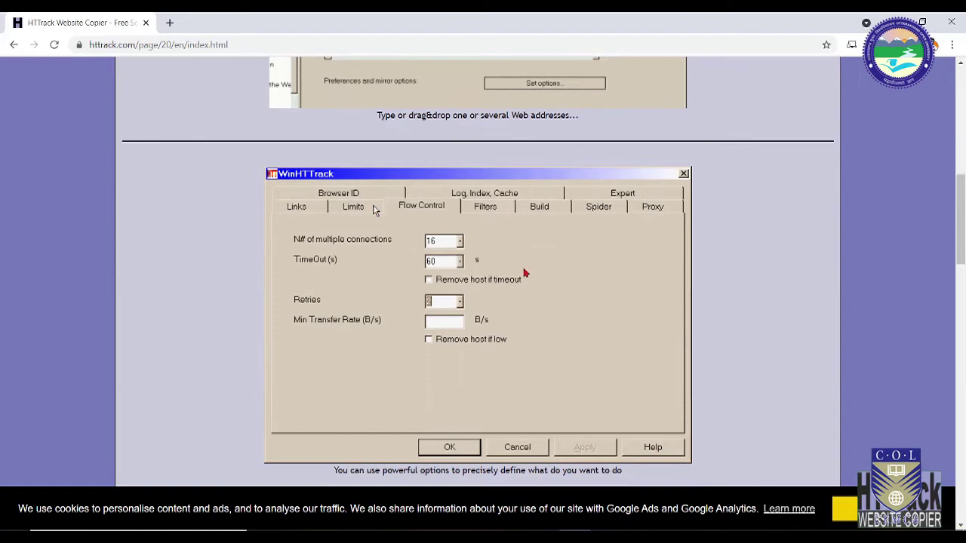
scroll(525, 273, down, 5)
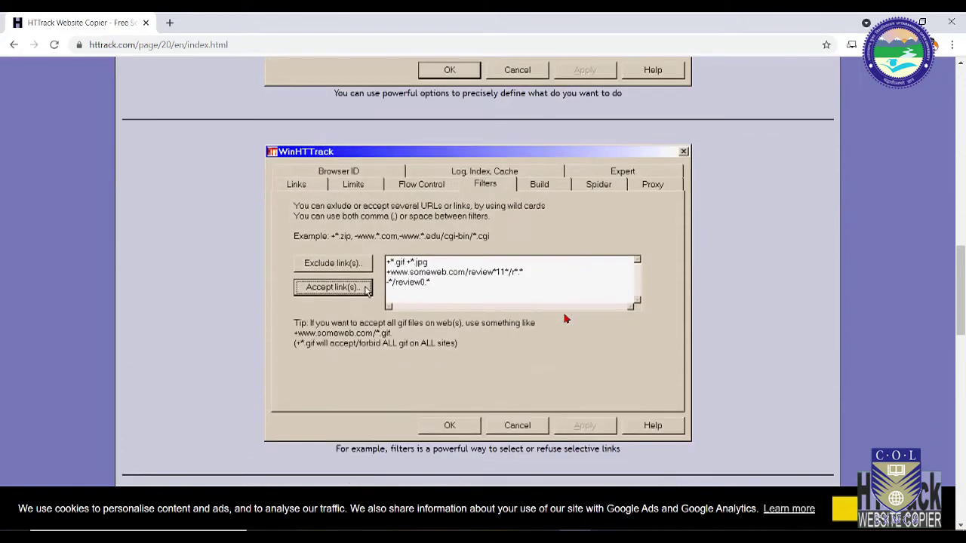
scroll(564, 319, down, 7)
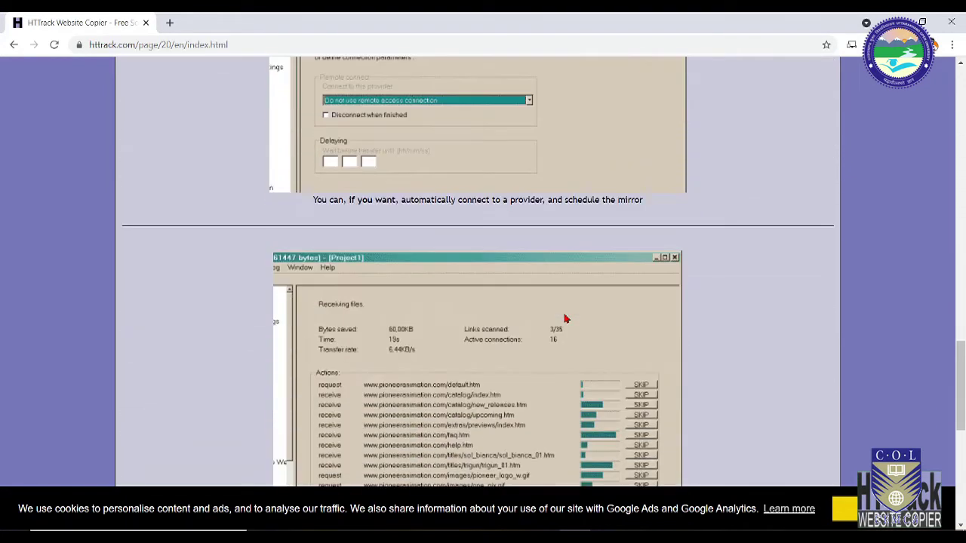
scroll(565, 319, down, 7)
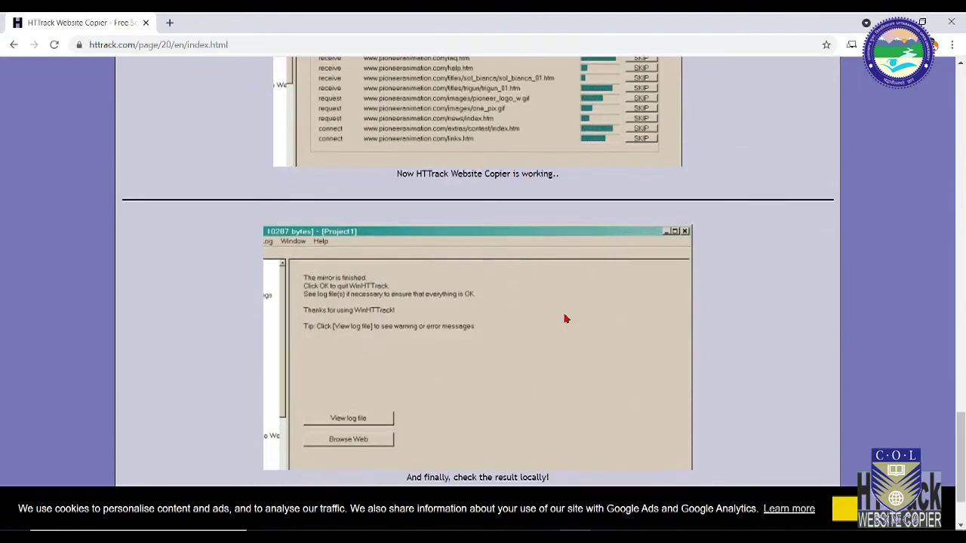
drag(406, 381, 591, 386)
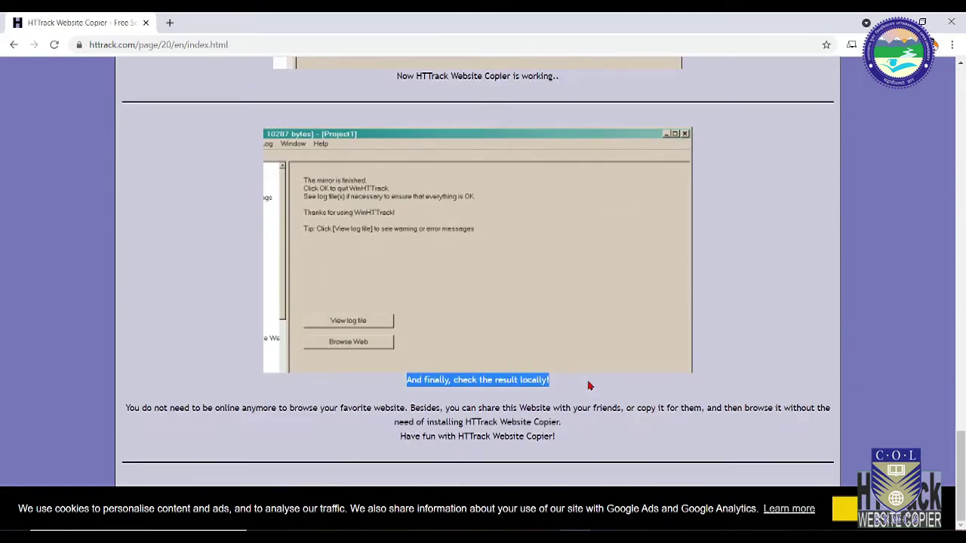
click(647, 394)
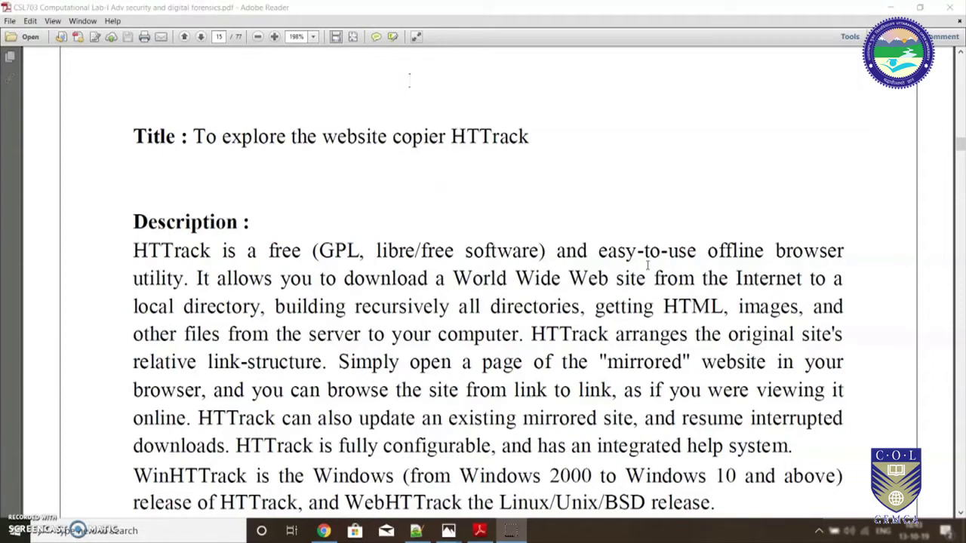
- Read the HTTrack experiment description in the PDF, and switch to Chrome to check the installers on the HTTrack download page
scroll(482, 302, down, 3)
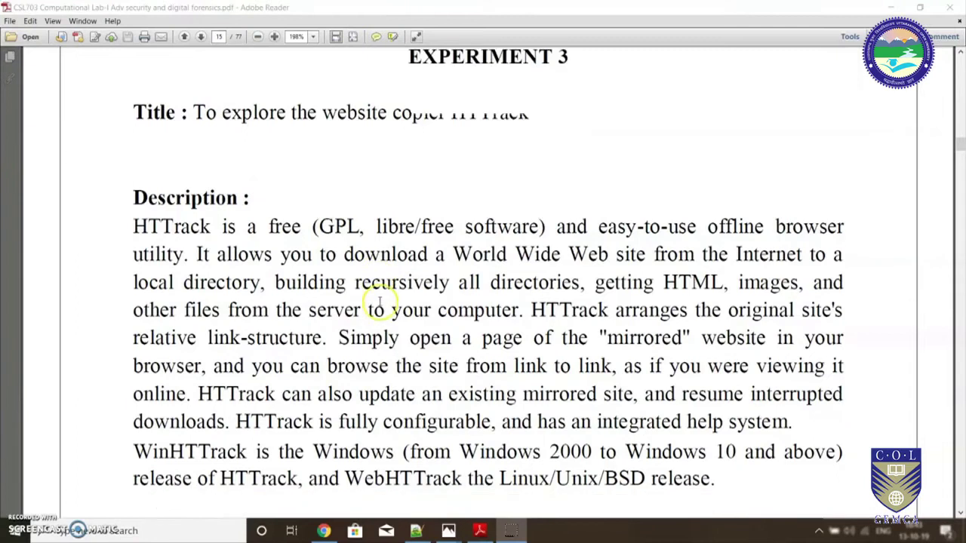
scroll(485, 293, down, 1)
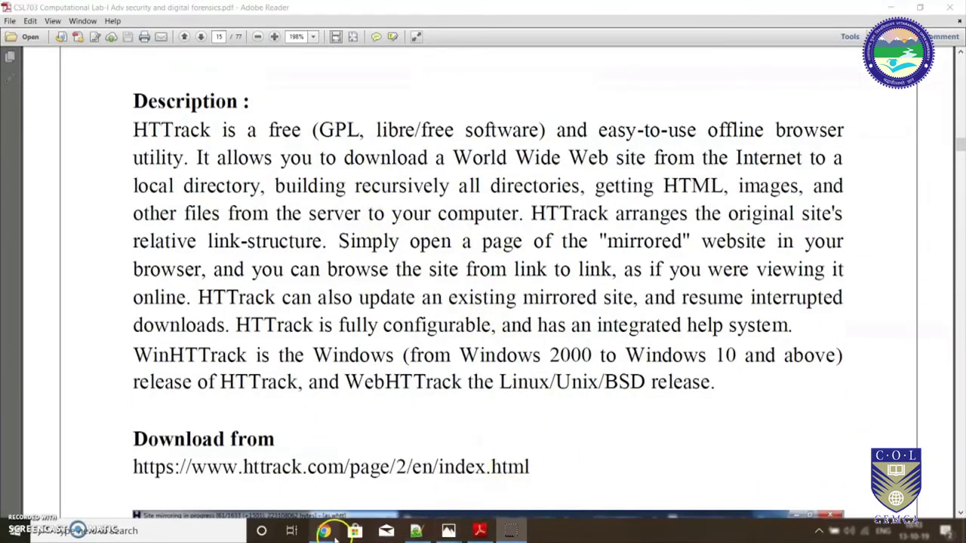
scroll(426, 474, down, 1)
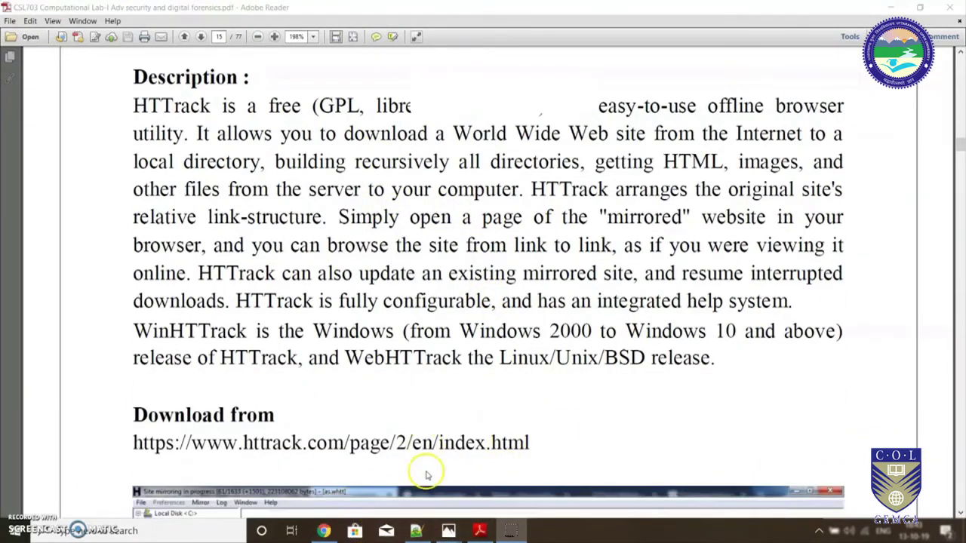
click(323, 531)
click(184, 11)
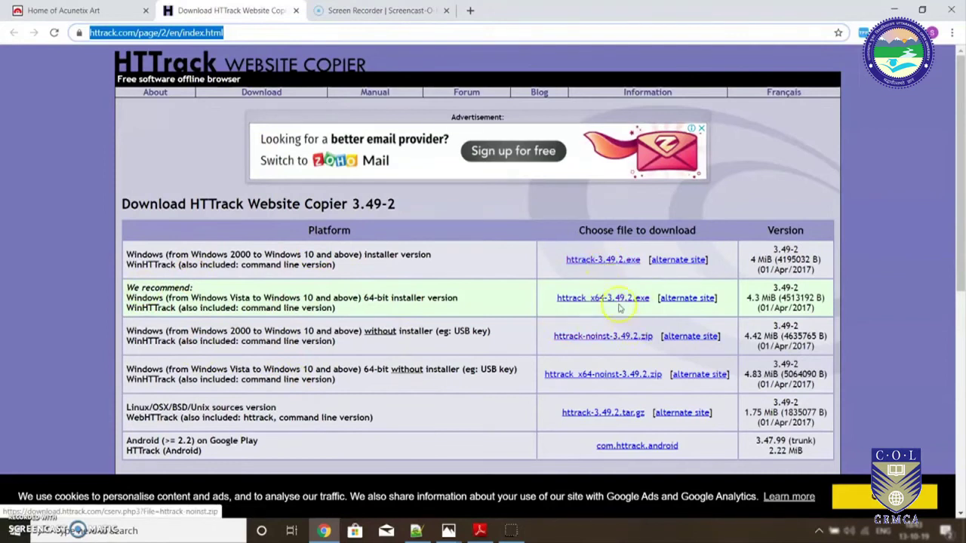
click(615, 264)
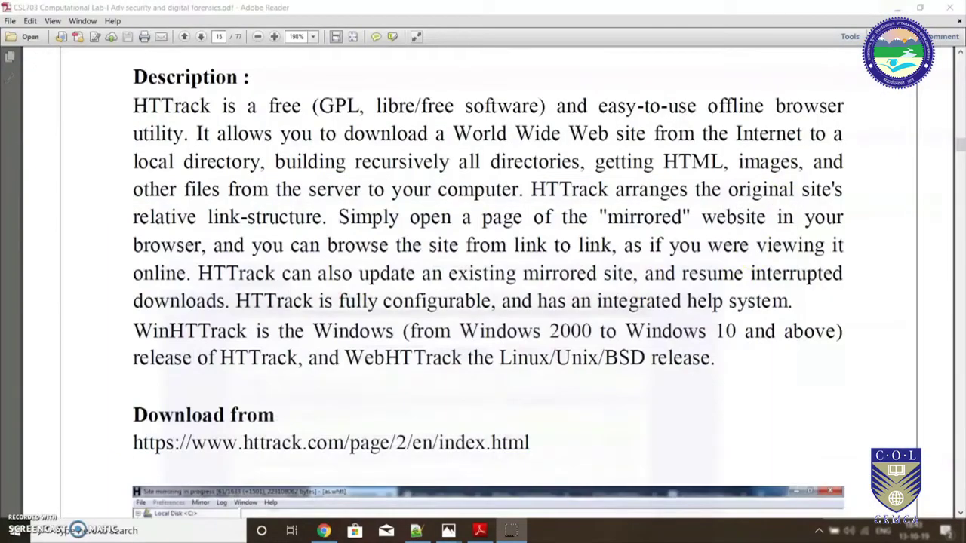
- Minimize the browser and PDF windows and launch WinHTTrack Website Copier from the desktop
click(893, 9)
click(891, 7)
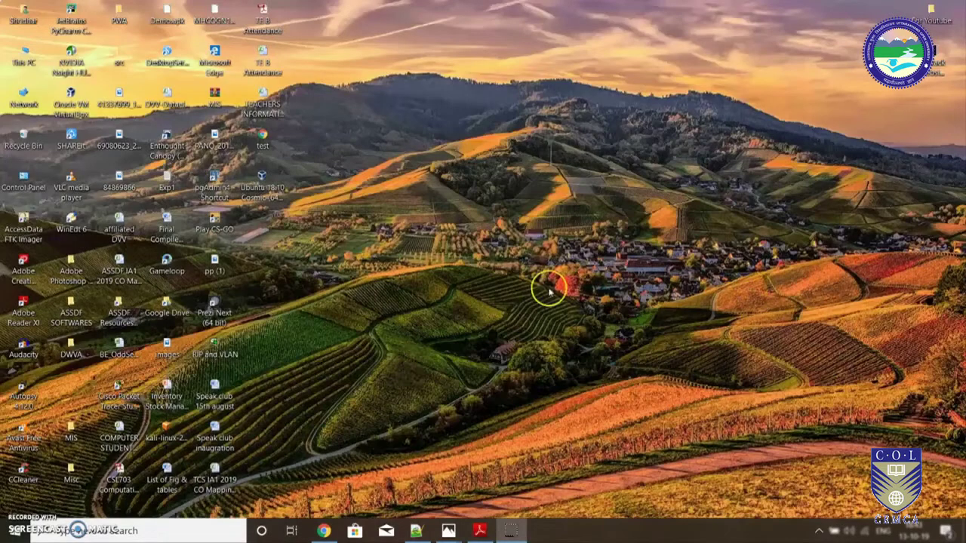
double_click(953, 65)
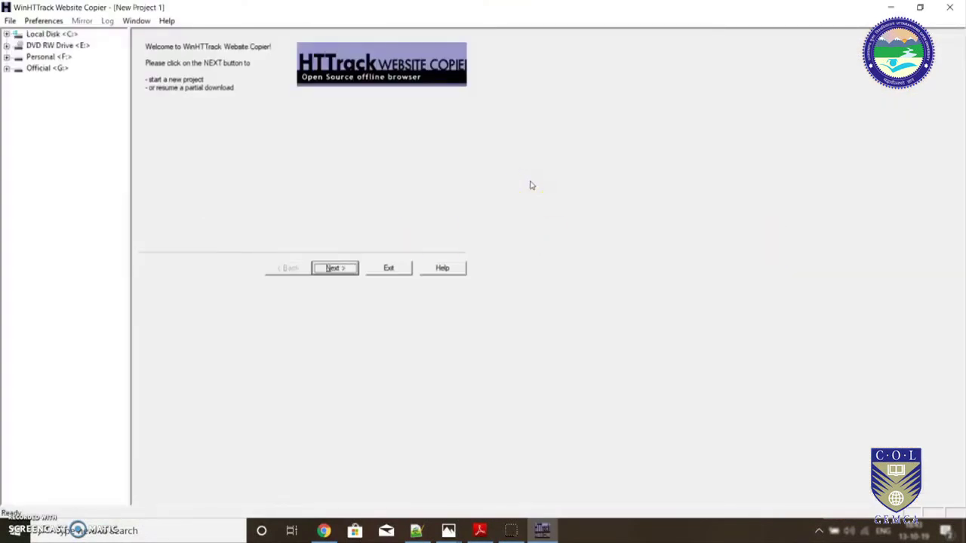
- Proceed past the WinHTTrack welcome page and set the project name to Exp3
click(341, 268)
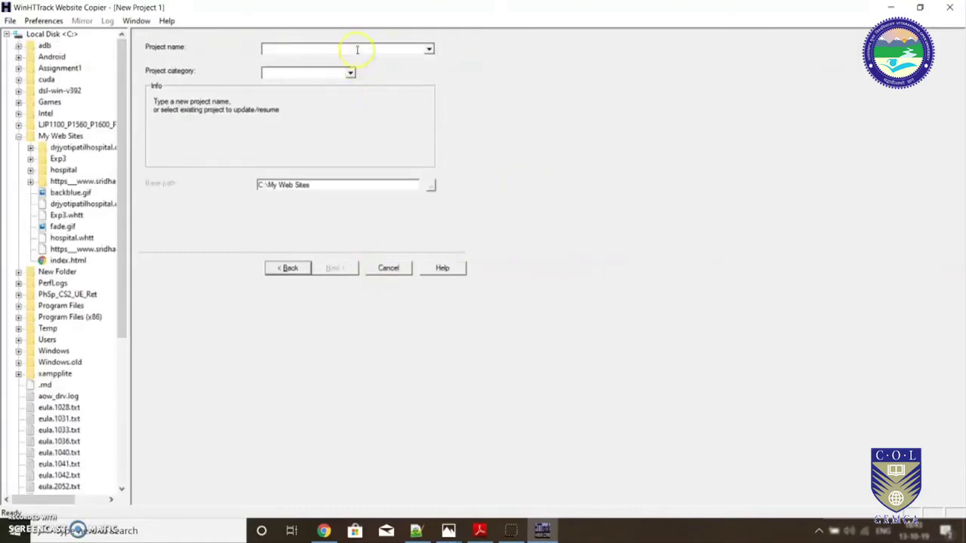
text(Exp)
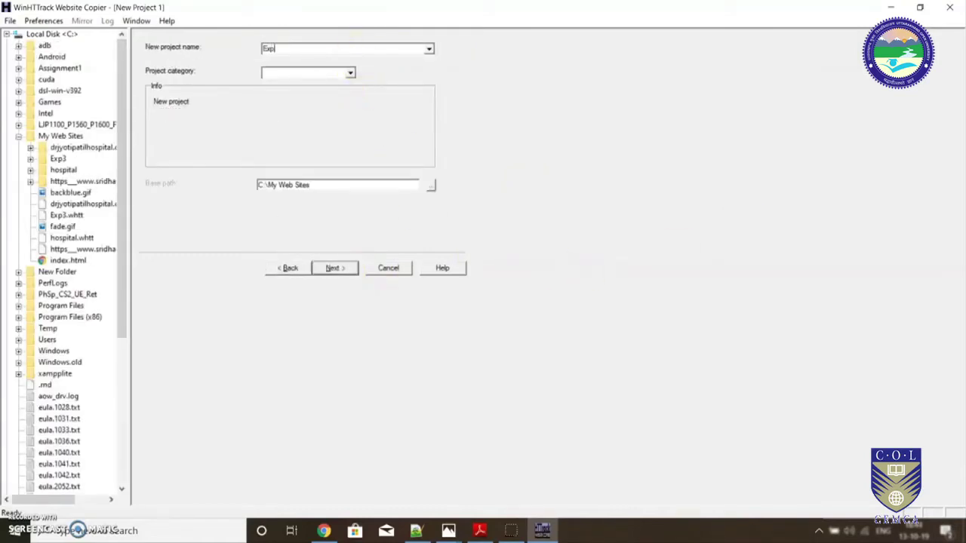
text(3)
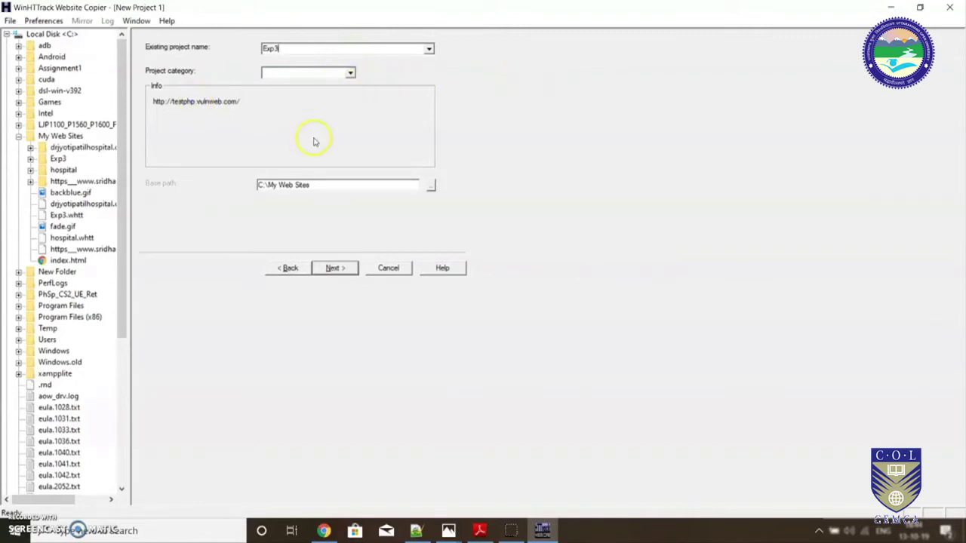
- Check the target site testphp.vulnweb.com in Chrome and return to the WinHTTrack project setup
click(160, 103)
click(323, 530)
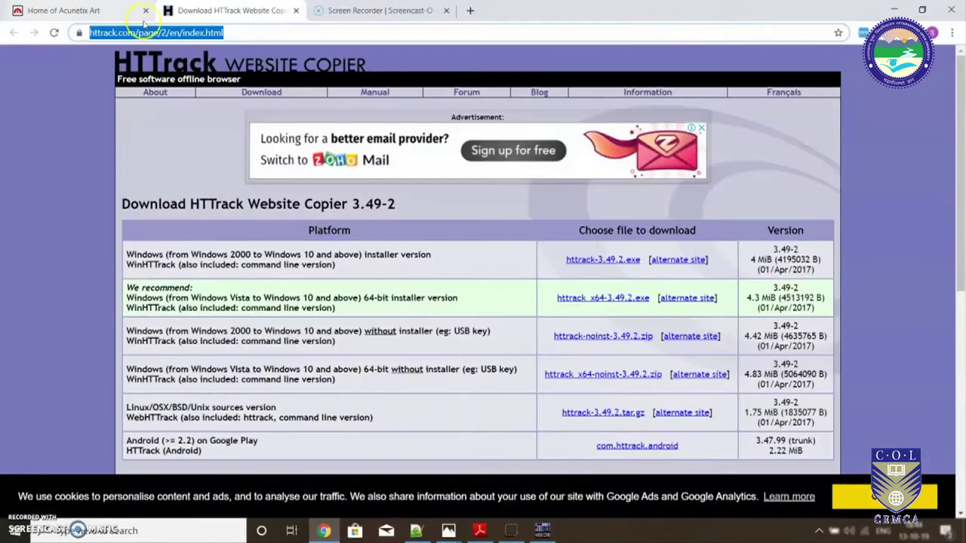
click(85, 7)
click(237, 34)
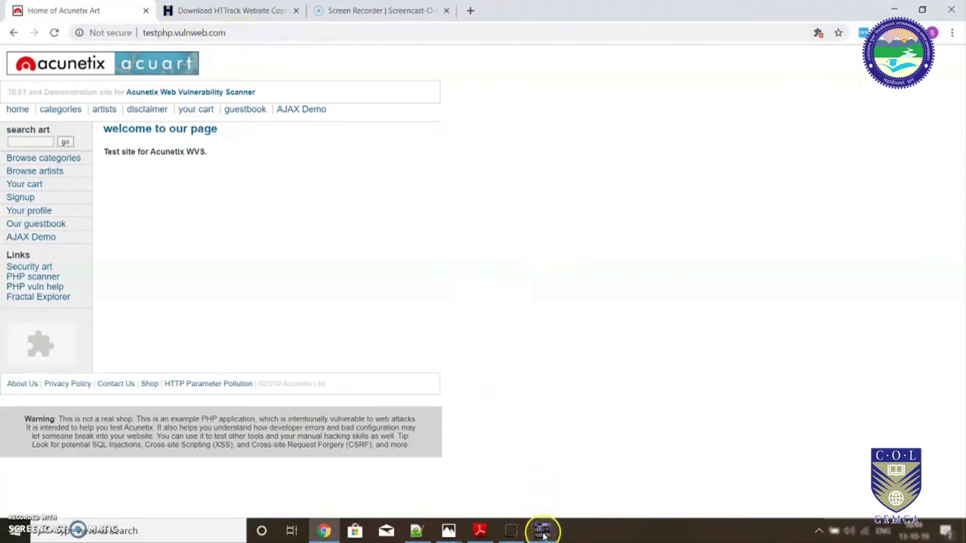
mouse_move(543, 531)
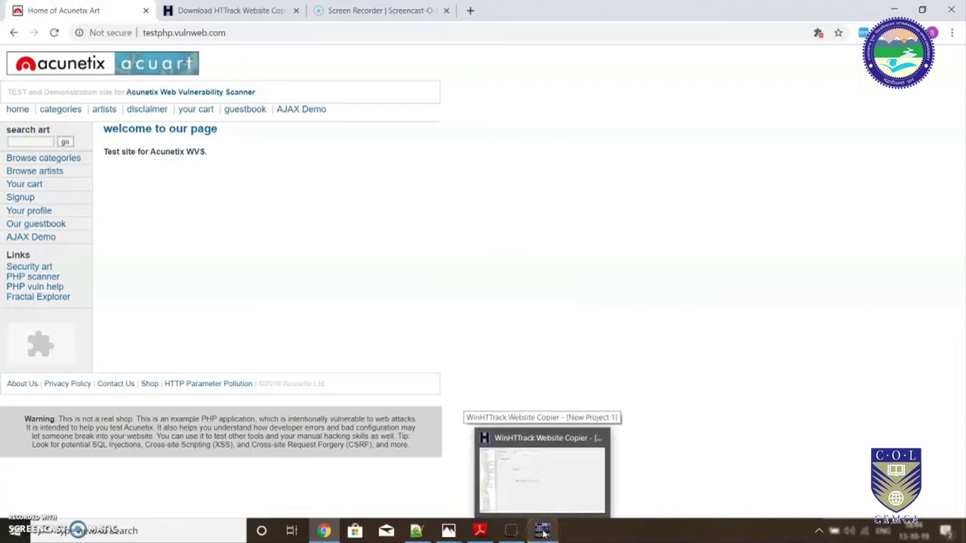
click(545, 530)
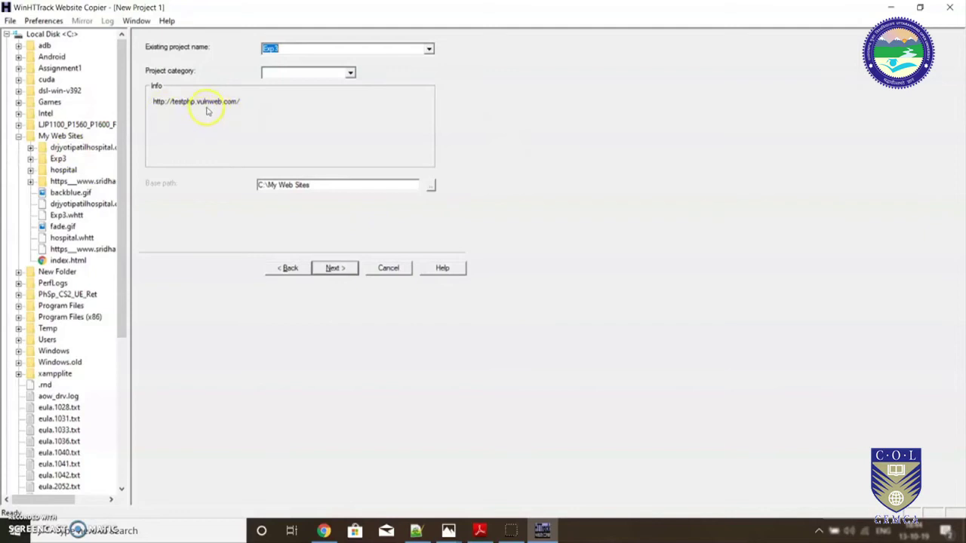
- Set the project's base path to an HT folder on the Desktop and continue to the mirroring mode page
click(431, 185)
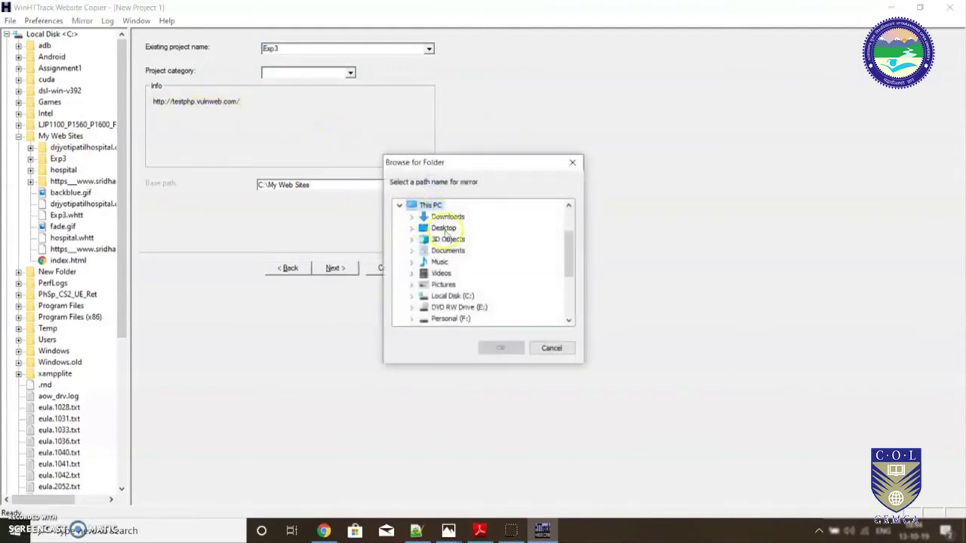
double_click(444, 227)
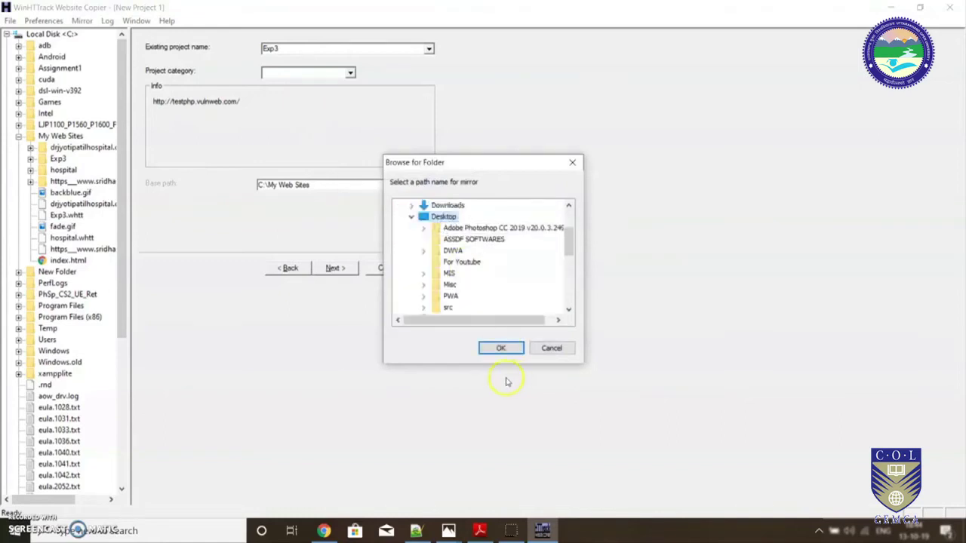
click(500, 349)
click(356, 185)
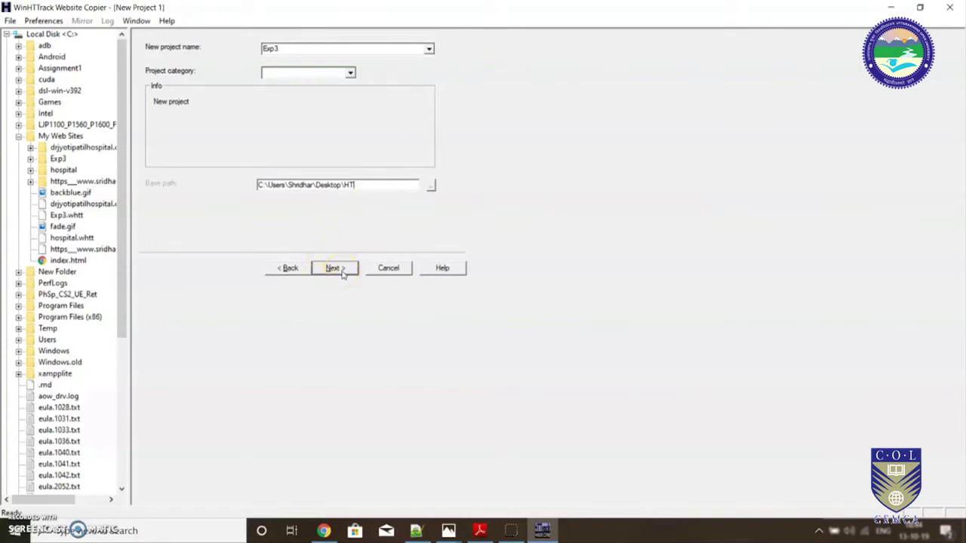
click(340, 271)
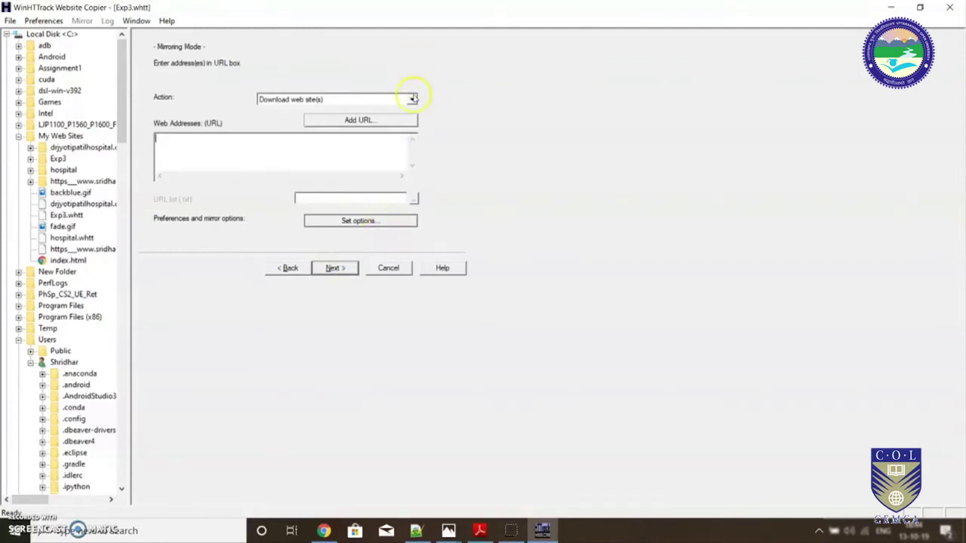
- Review the available mirroring actions and keep Download web site(s) as the action
click(412, 100)
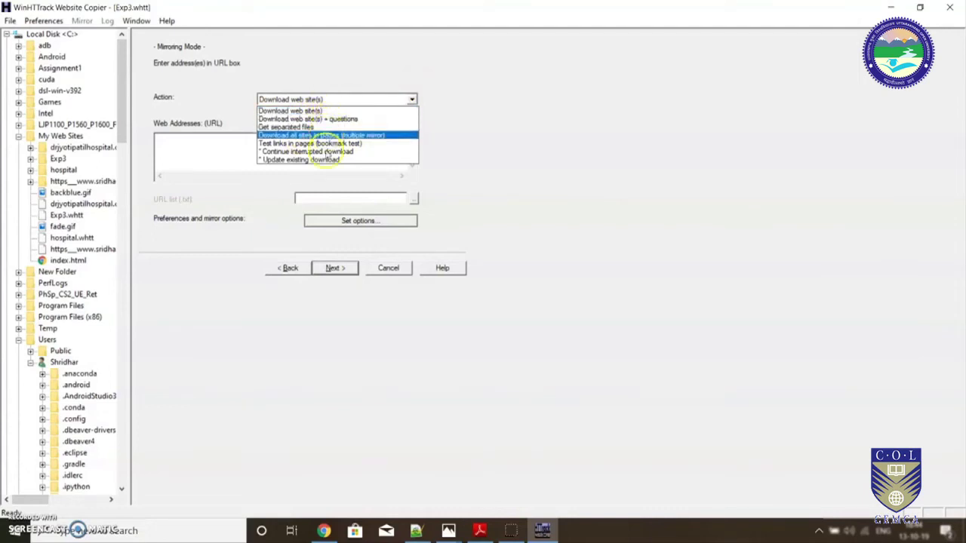
click(217, 165)
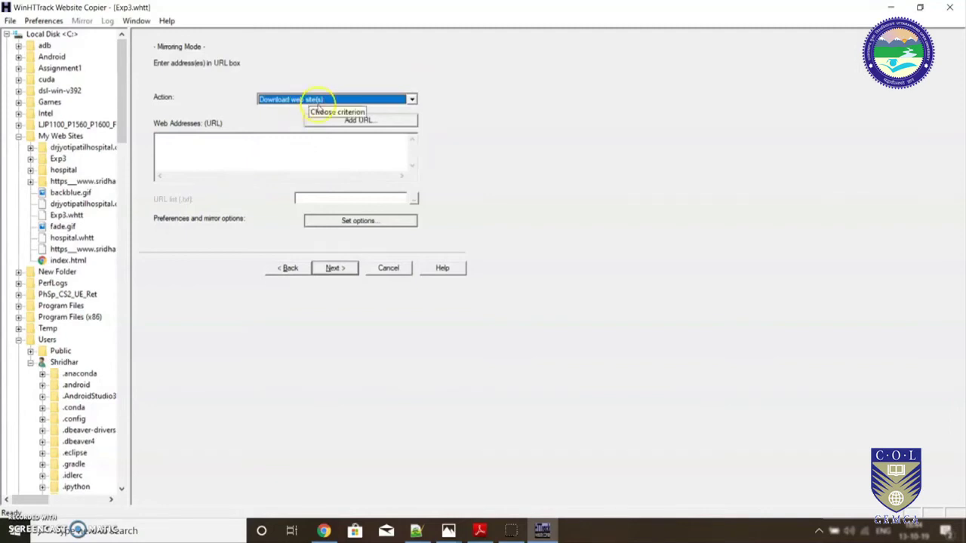
click(194, 146)
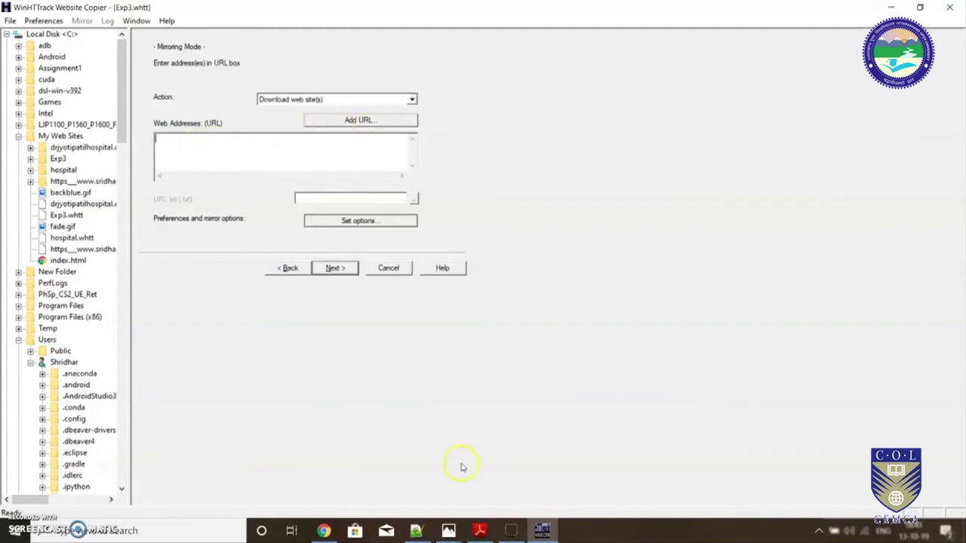
- Copy the testphp.vulnweb.com address from Chrome and paste it into the web addresses of the WinHTTrack project
click(323, 530)
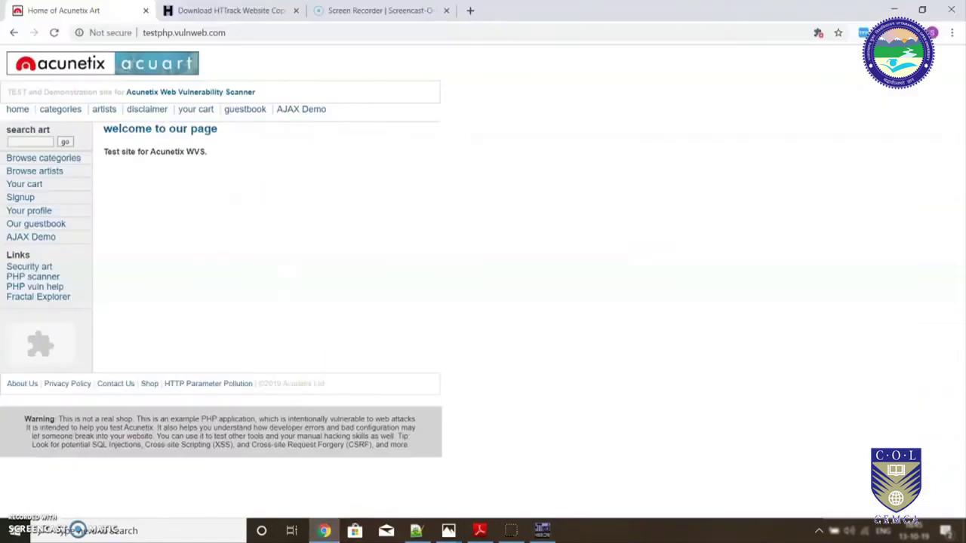
click(213, 34)
right_click(217, 34)
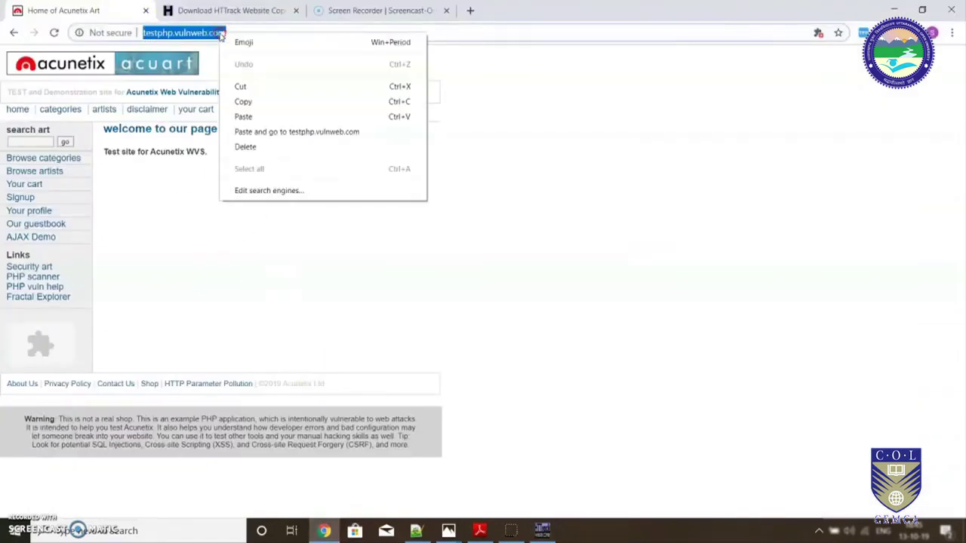
click(244, 101)
click(542, 530)
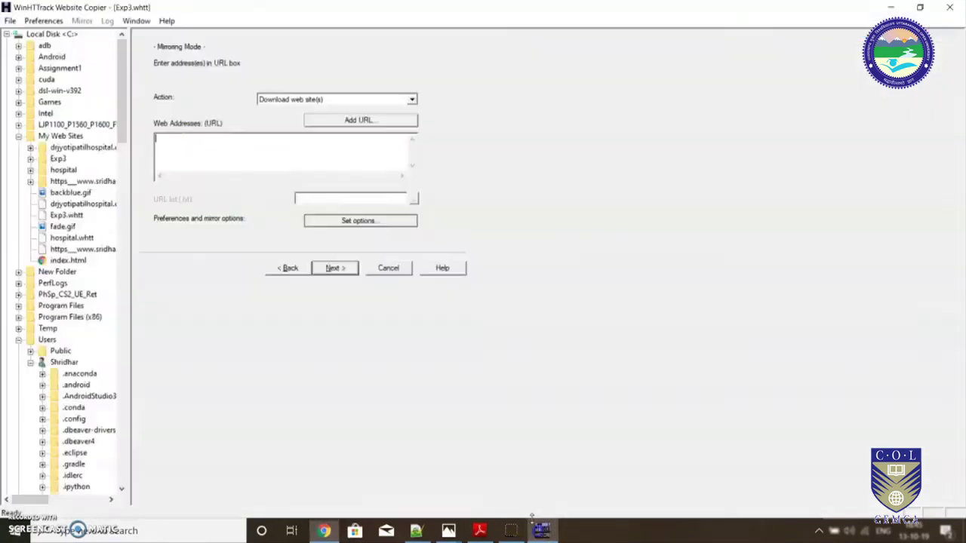
right_click(199, 144)
click(226, 203)
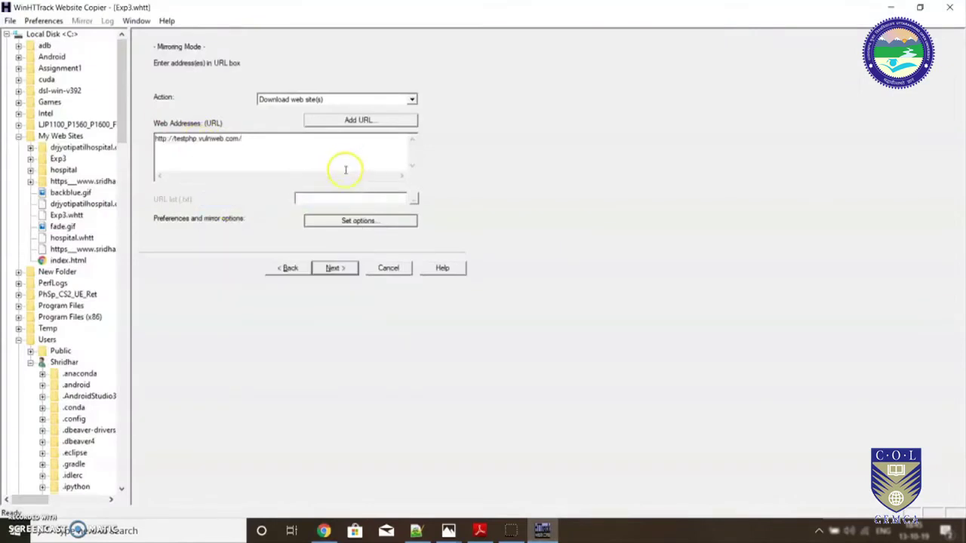
- Accept the default connection parameters, run the site mirroring and finish the wizard once it completes
click(336, 269)
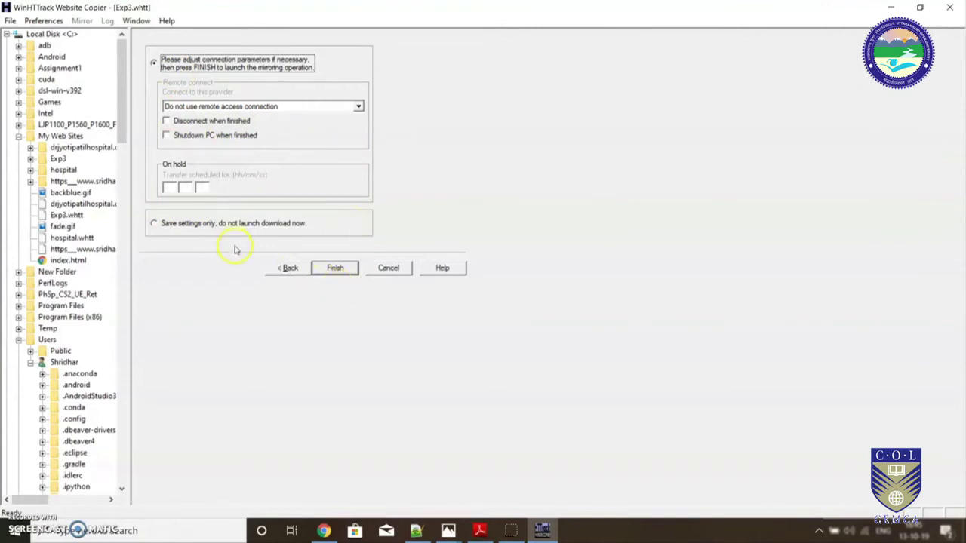
click(337, 270)
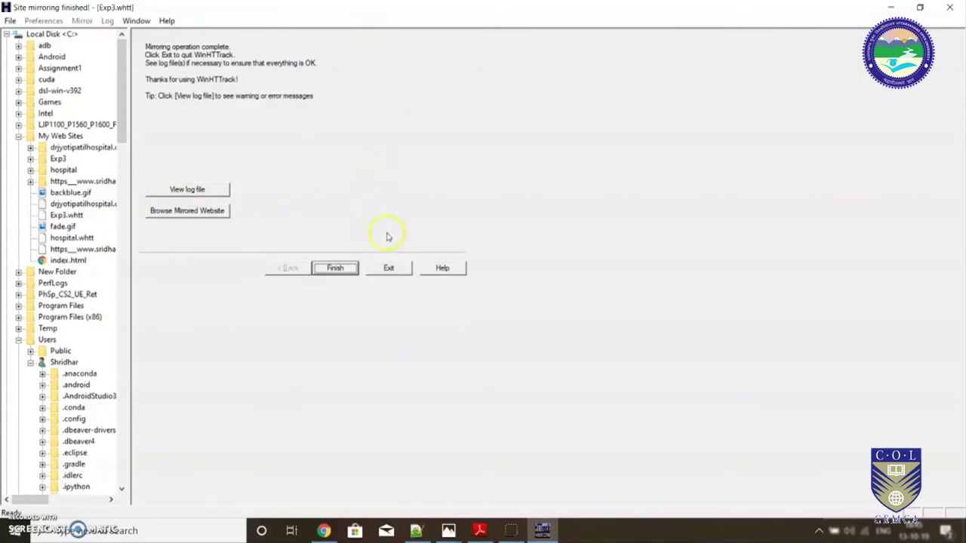
click(345, 267)
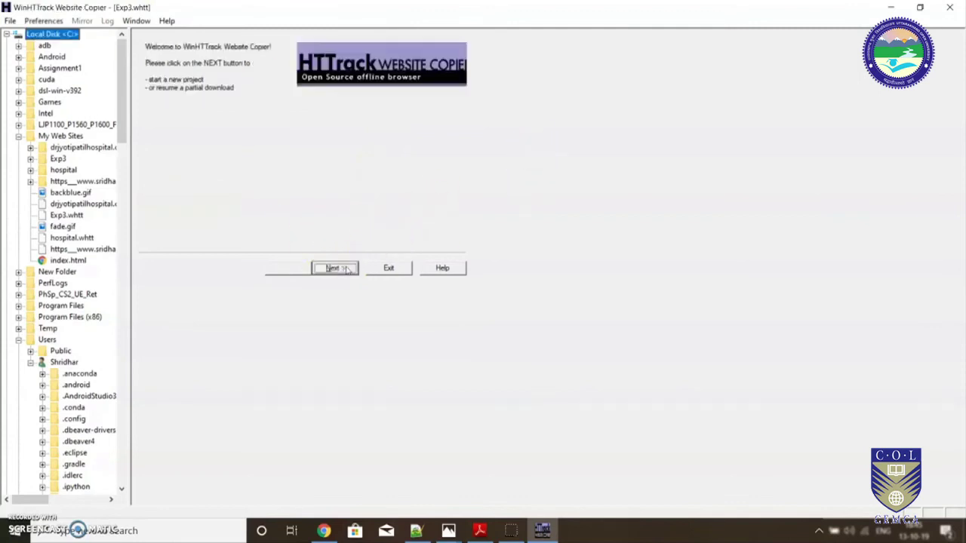
- Minimize the open windows to reach the desktop and move the HT folder below the HTTrack Website Copier shortcut
click(891, 9)
click(894, 8)
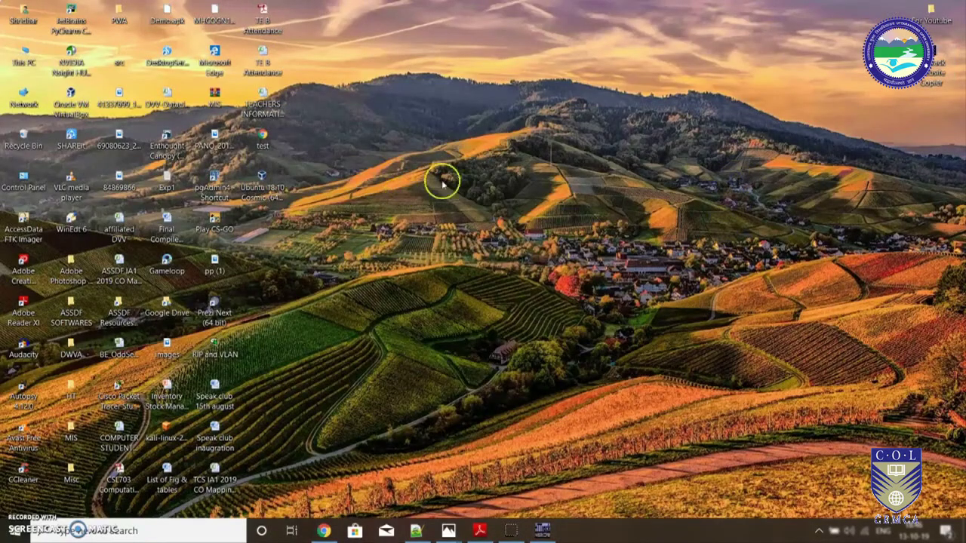
right_click(546, 68)
click(586, 110)
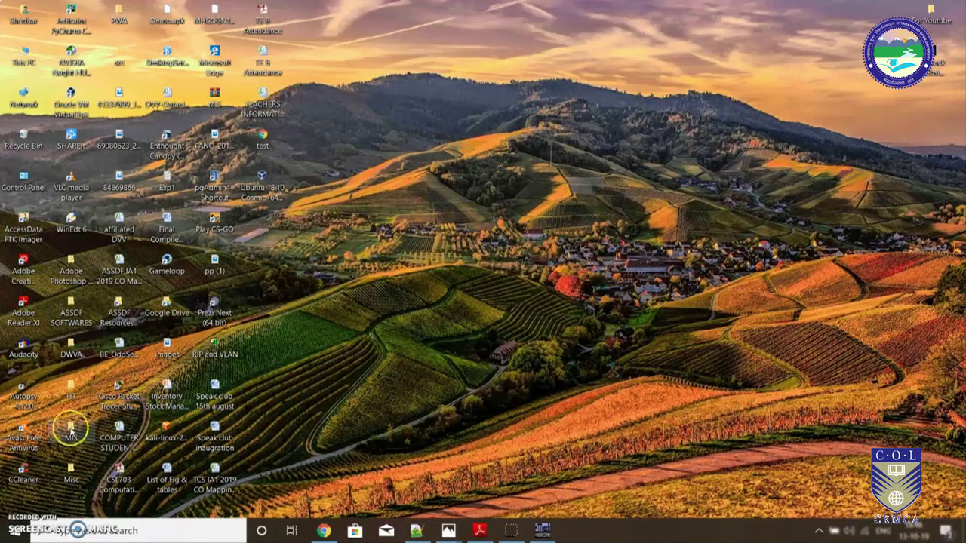
drag(66, 394, 914, 129)
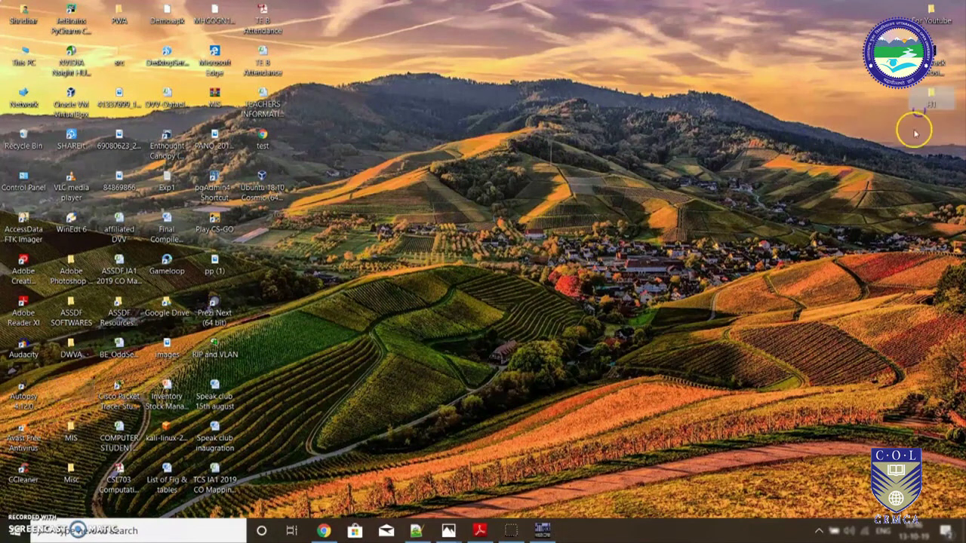
- Open the Exp3 folder inside HT and launch its mirrored index page in Chrome
double_click(928, 100)
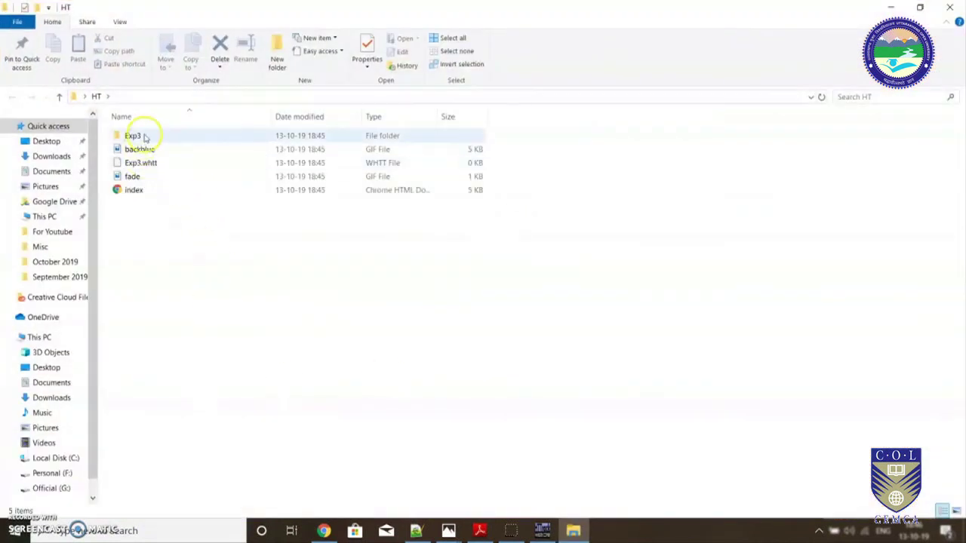
double_click(145, 135)
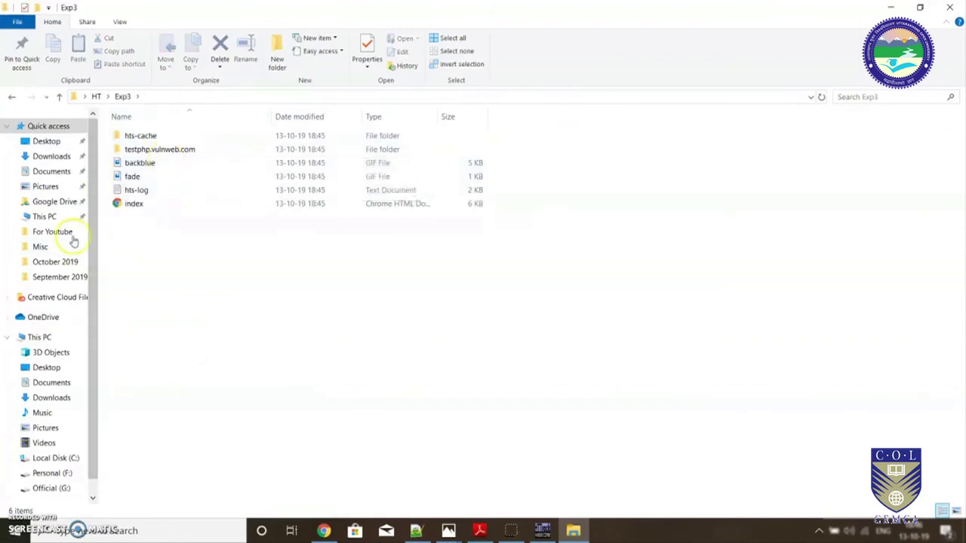
double_click(160, 205)
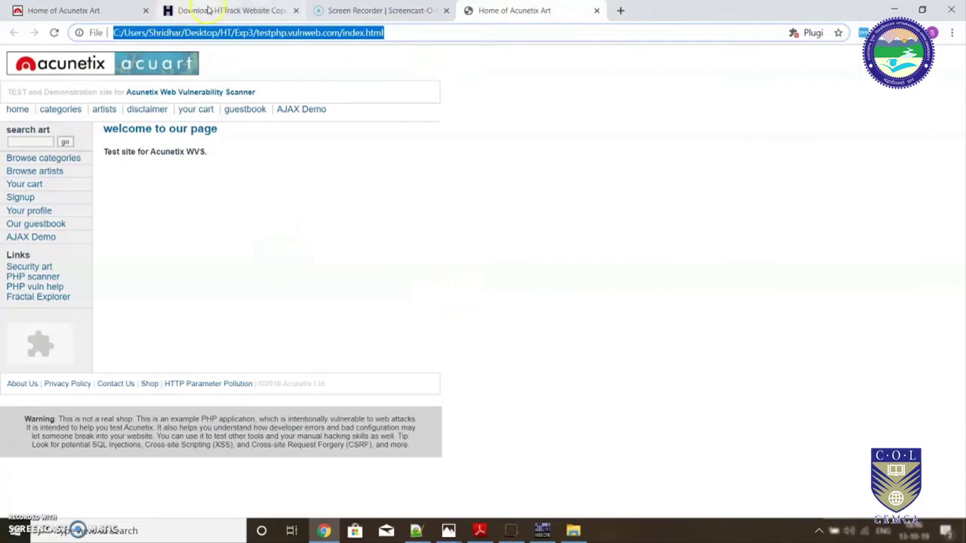
- Compare the live testphp.vulnweb.com page with the local mirrored copy, including their addresses, and minimize the browser
click(86, 9)
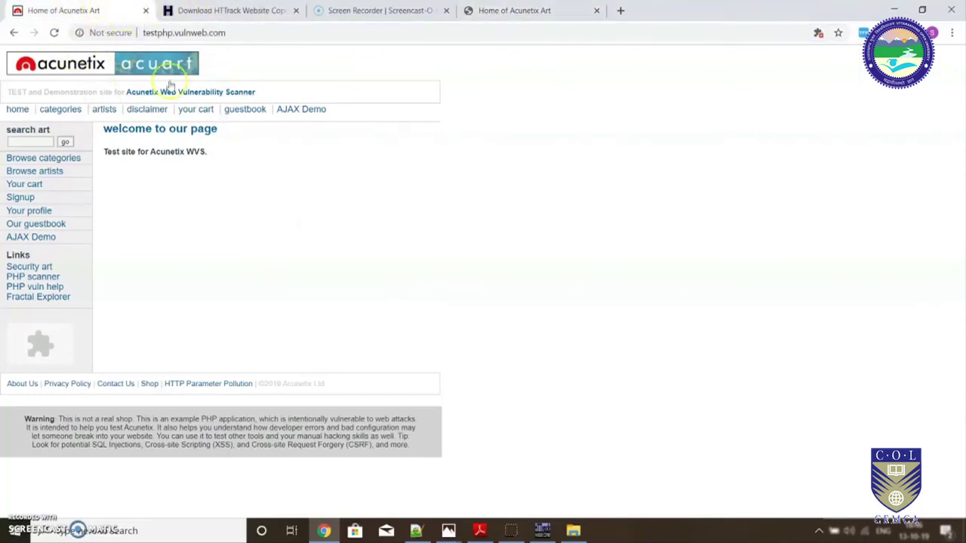
click(507, 11)
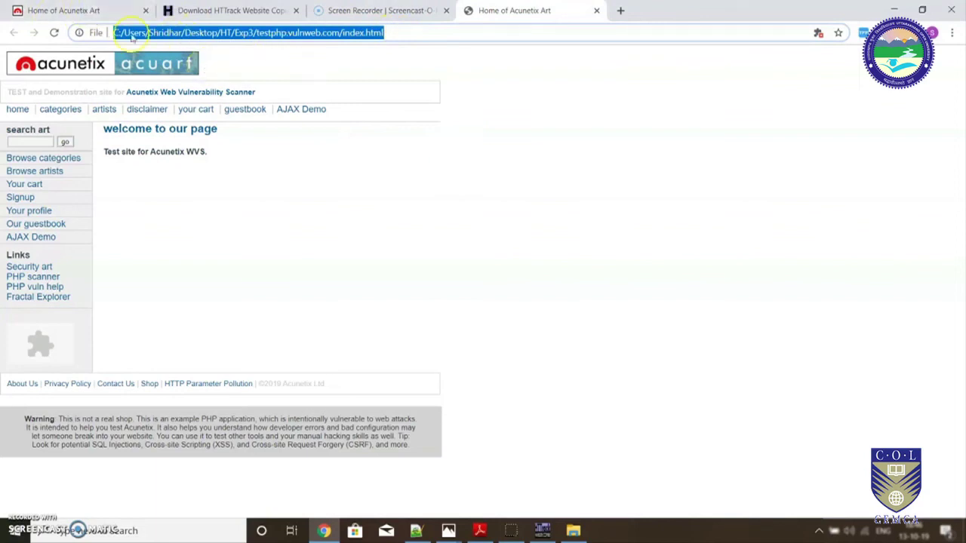
click(113, 12)
click(228, 34)
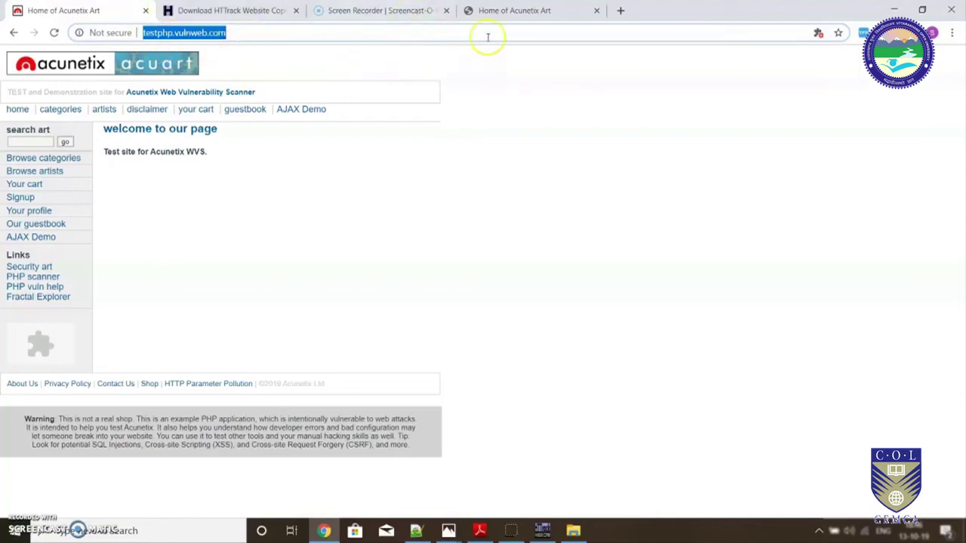
click(518, 11)
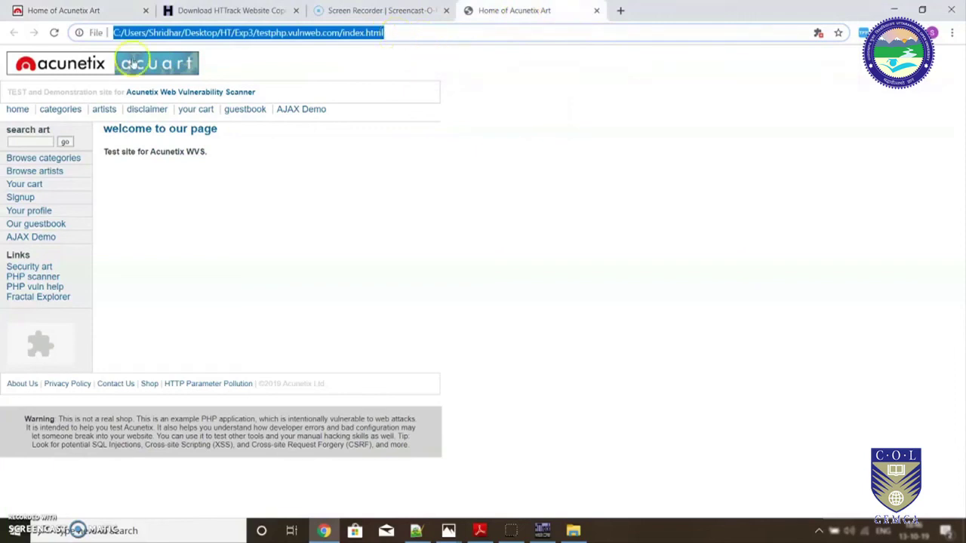
click(414, 33)
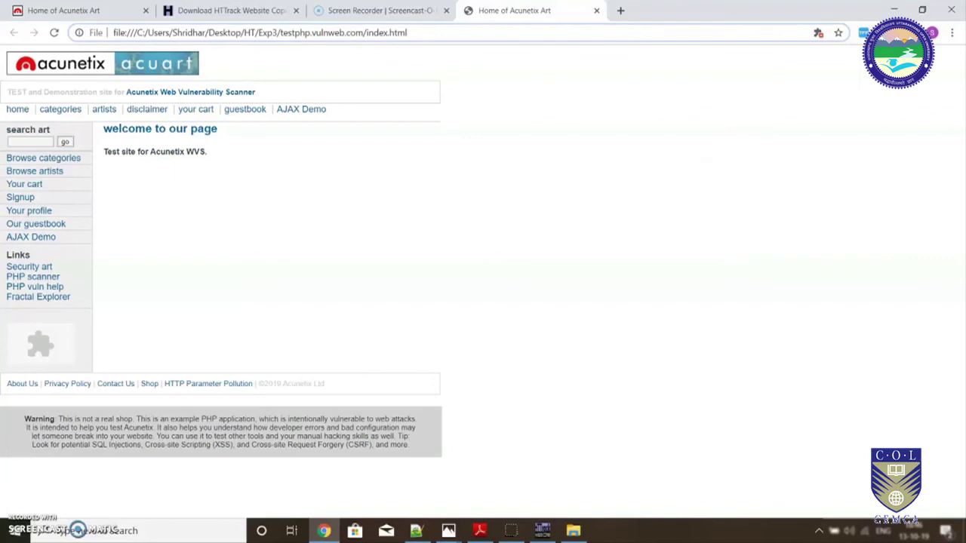
click(893, 9)
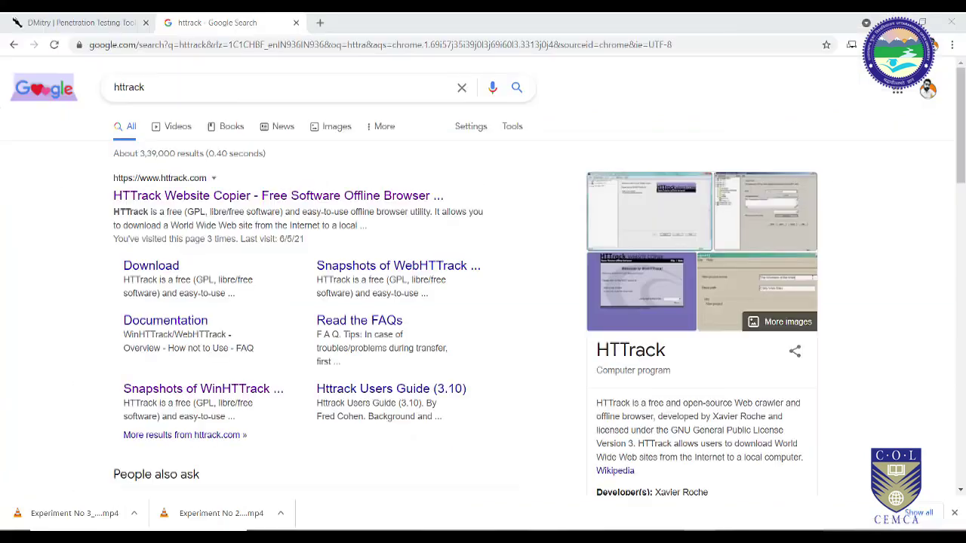